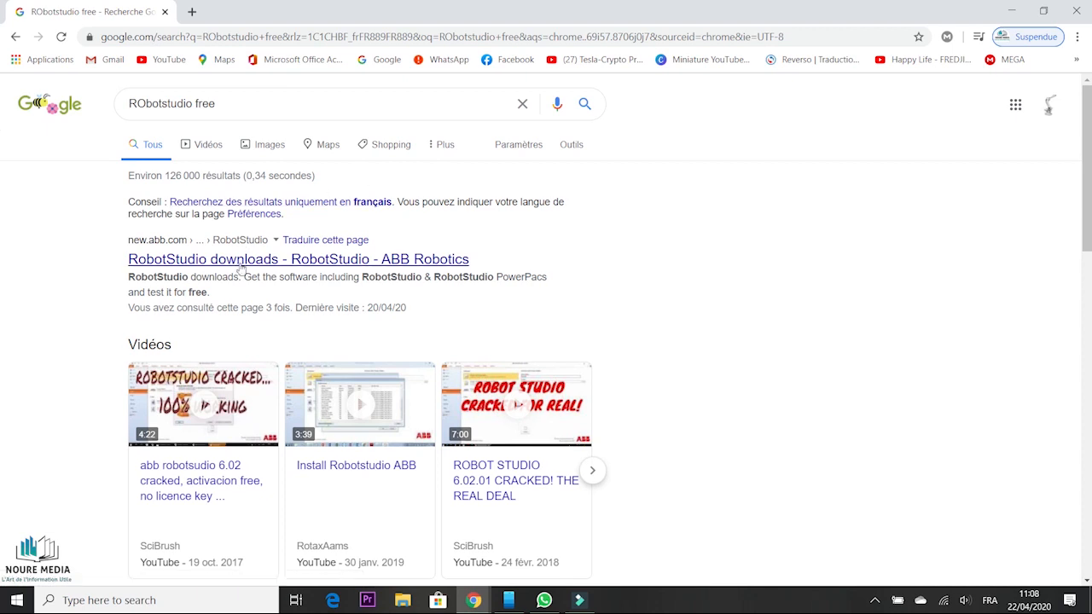
# Open ABB's RobotStudio downloads page from the search results and review the free-availability notice and the RobotStudio download offer
pyautogui.click(227, 258)
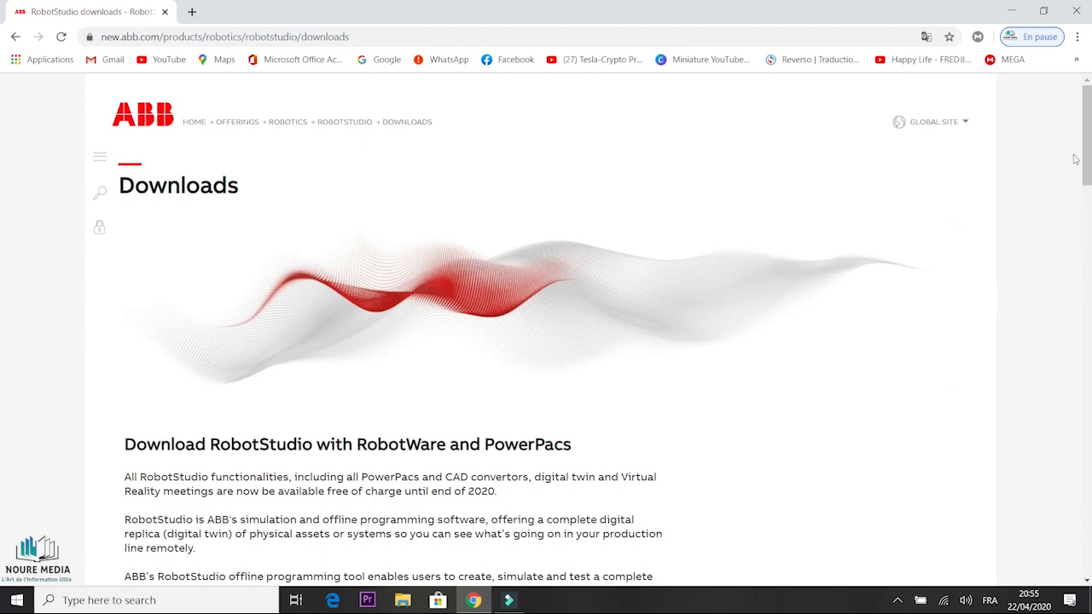
pyautogui.moveTo(1088, 147); pyautogui.dragTo(1087, 204)
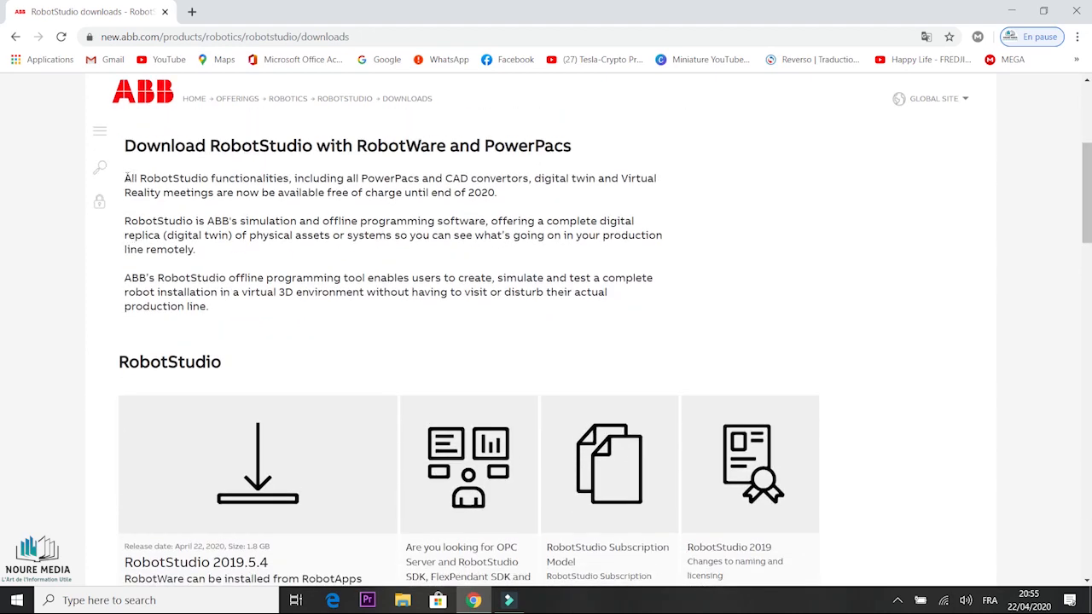
pyautogui.moveTo(125, 178); pyautogui.dragTo(508, 201)
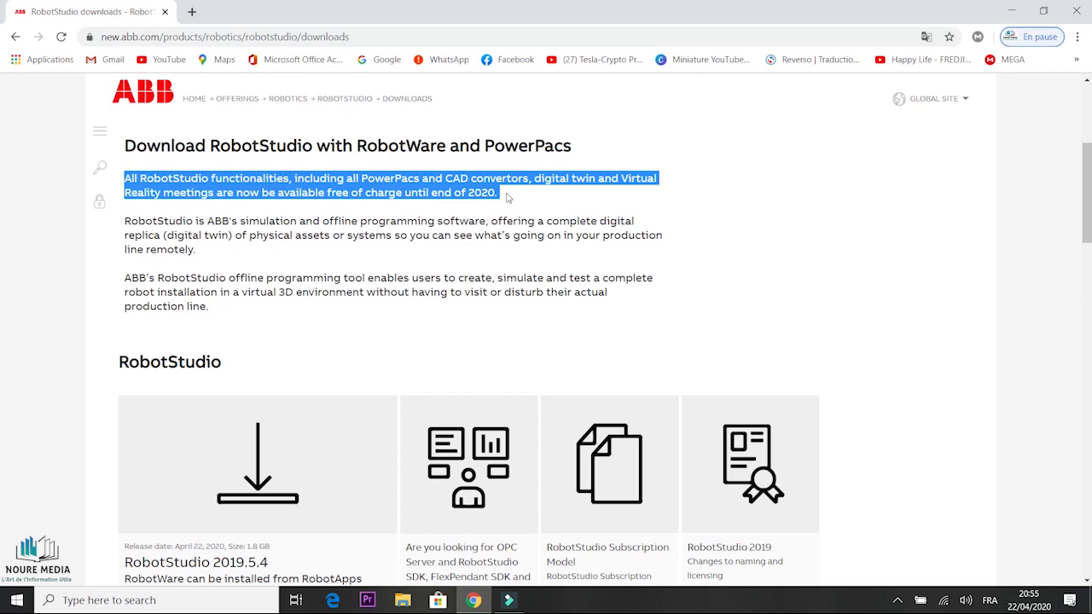
pyautogui.scroll(-3, 508, 197)
pyautogui.scroll(1, 768, 256)
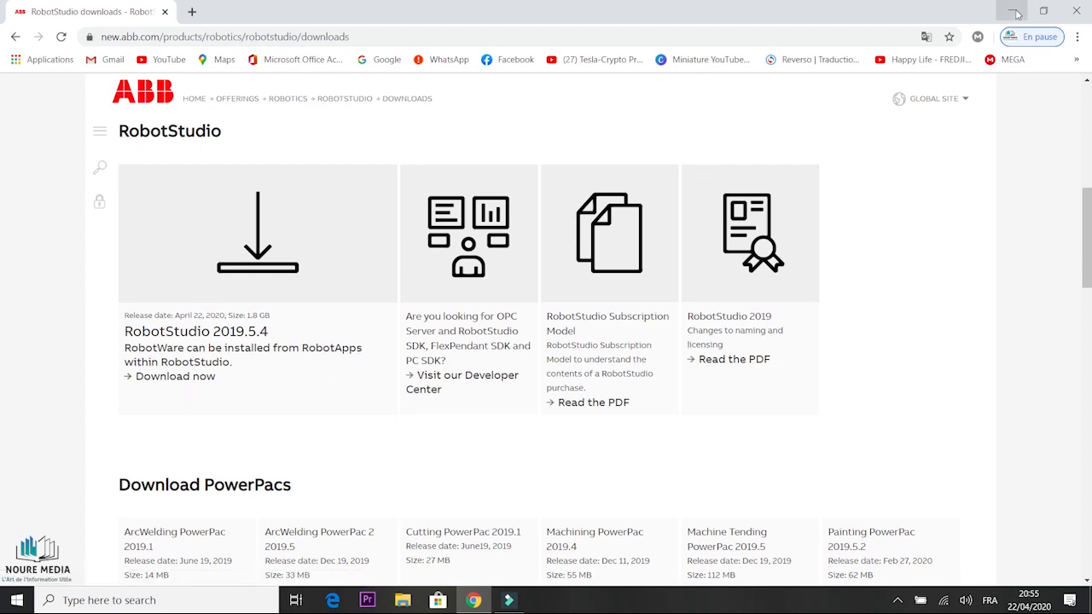
# Extract the RobotStudio_2019.5.3 archive on the desktop into its own folder and place that folder beneath the archive
pyautogui.press('super+d')
pyautogui.click(418, 34)
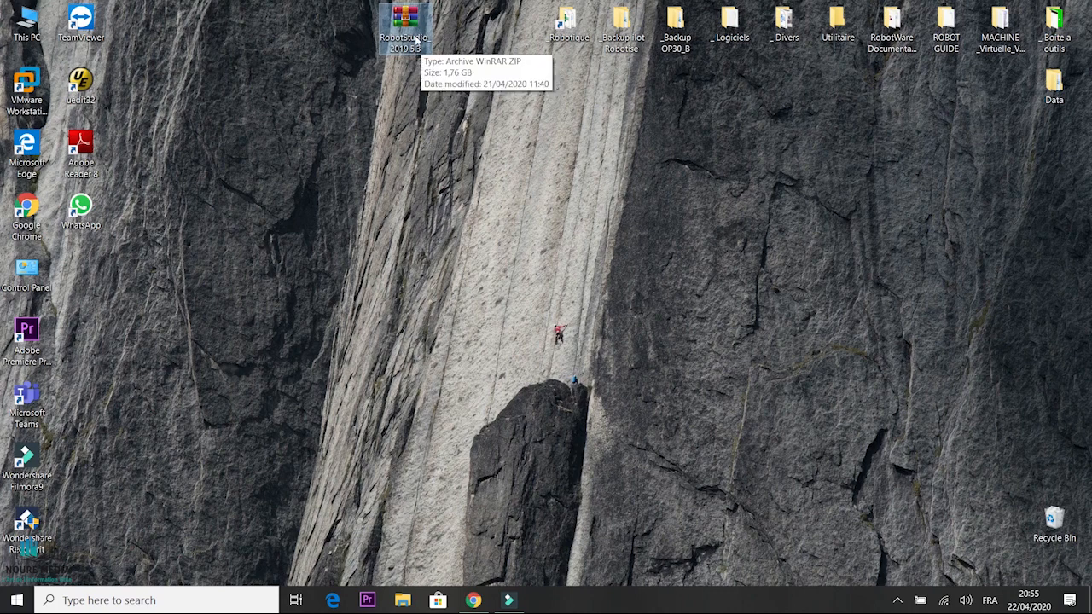
pyautogui.rightClick(417, 39)
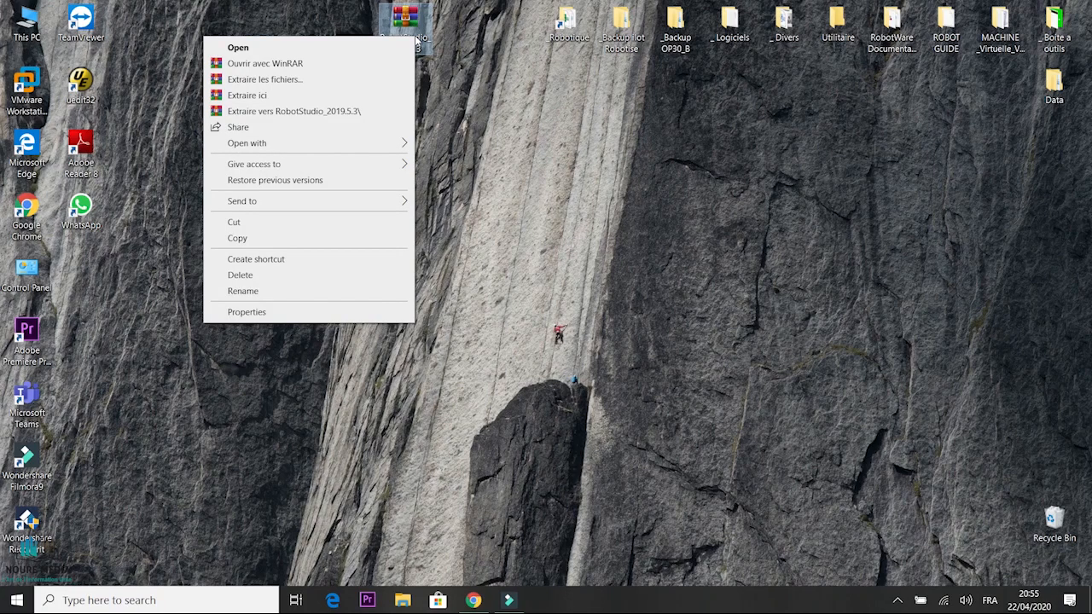
pyautogui.click(269, 111)
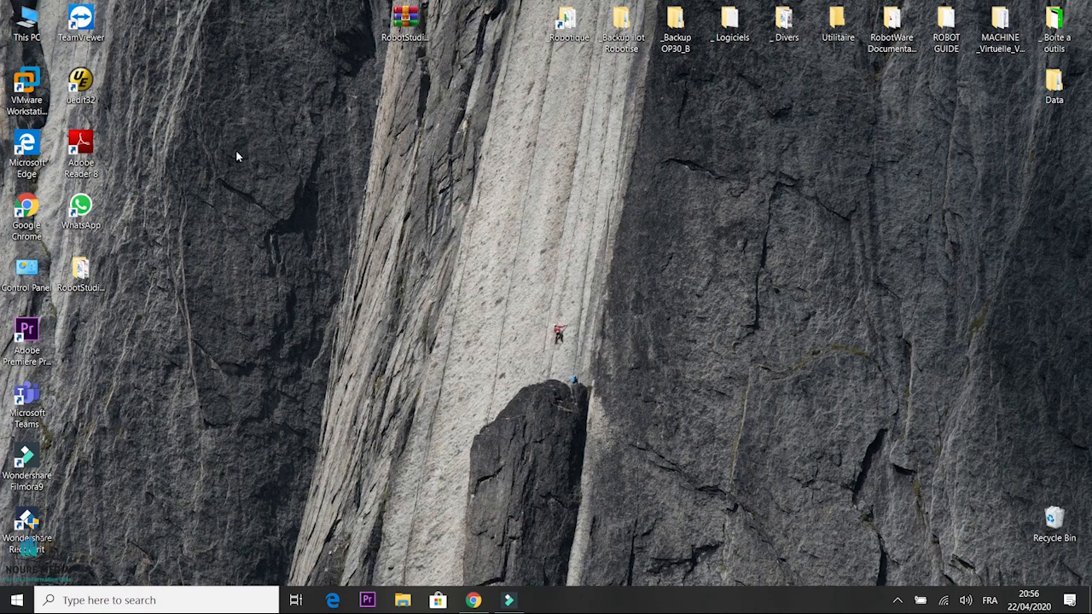
pyautogui.moveTo(332, 116); pyautogui.dragTo(413, 88)
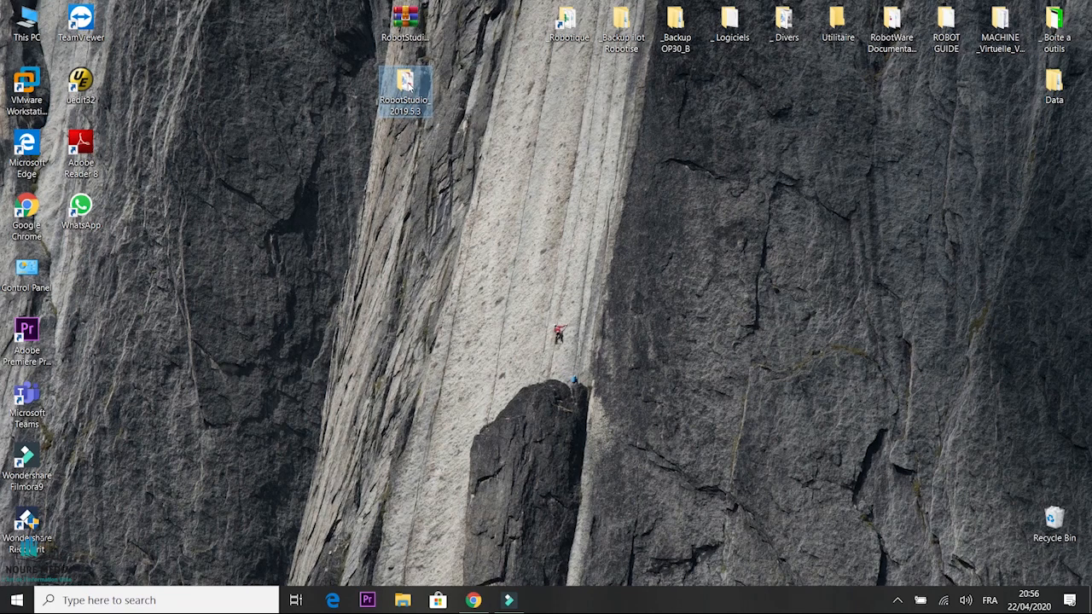
# Run the setup application from the extracted package's RobotStudio folder with Français (Standard) as the installation language
pyautogui.doubleClick(409, 87)
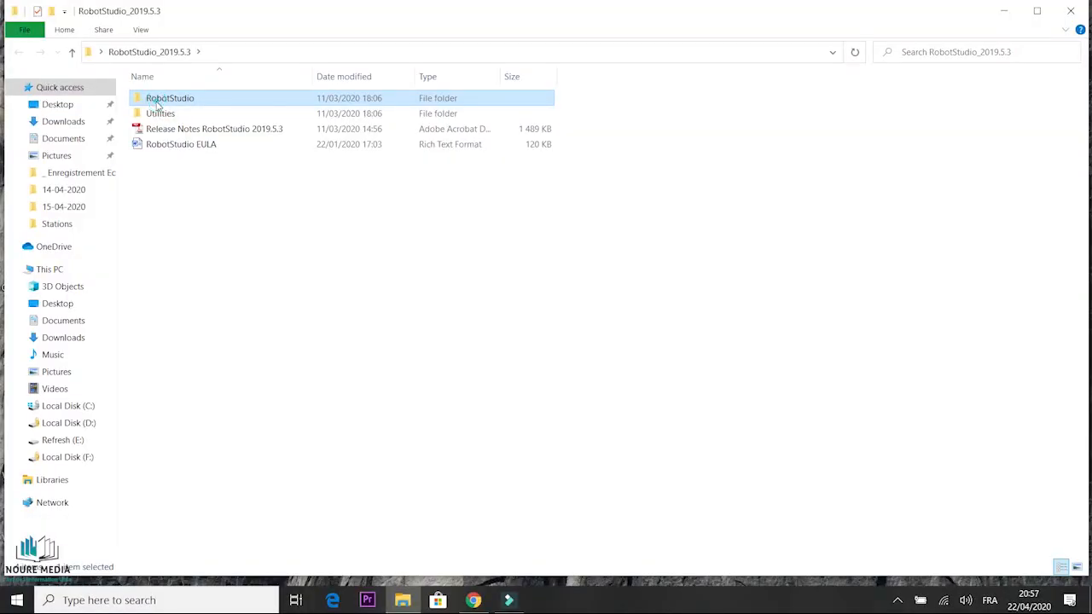
pyautogui.doubleClick(156, 102)
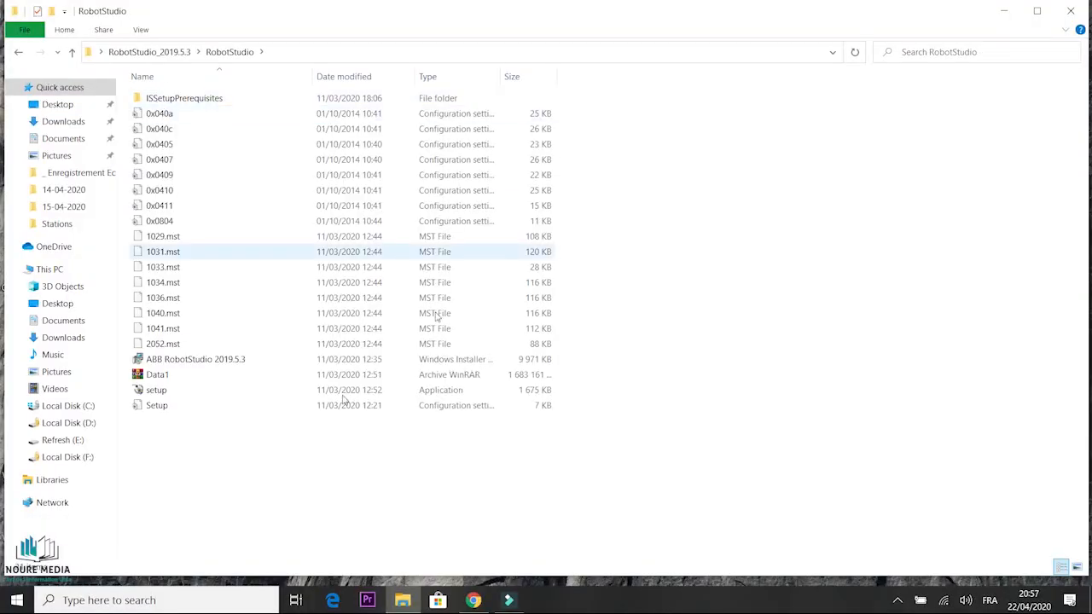
pyautogui.click(155, 391)
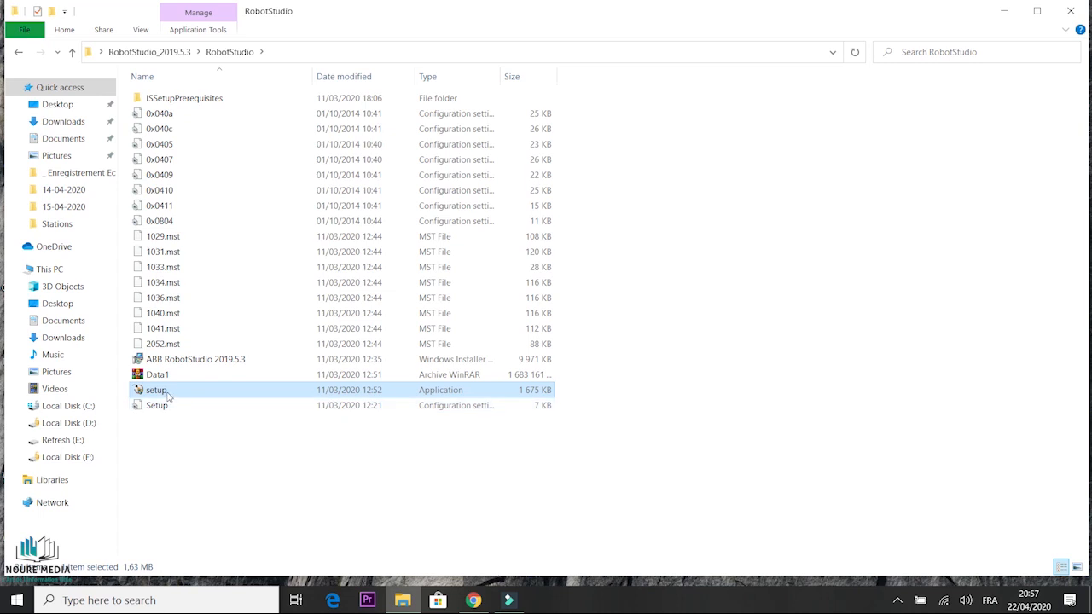
pyautogui.doubleClick(168, 394)
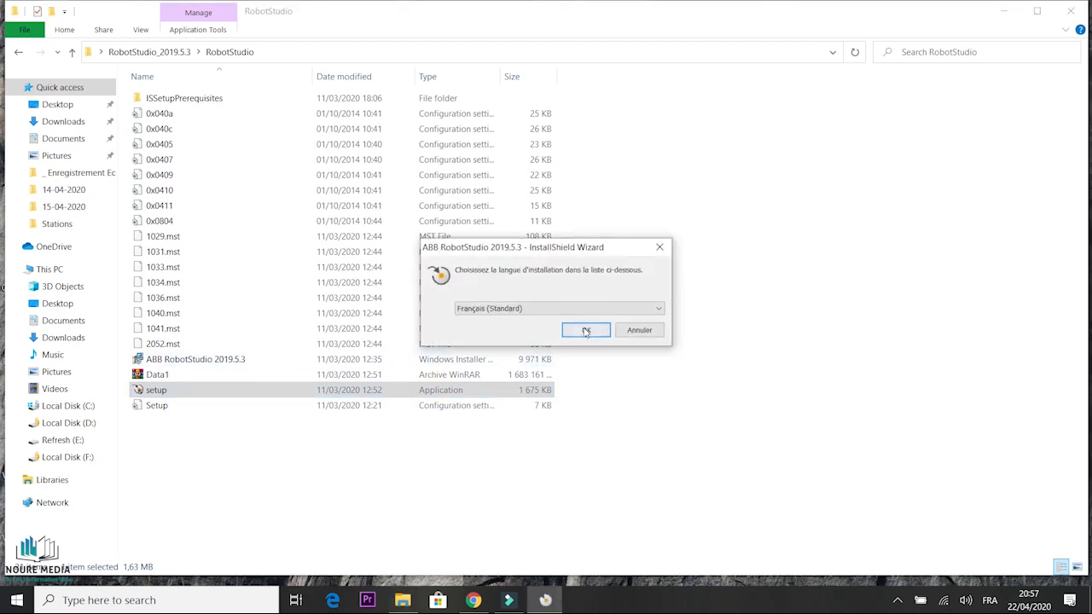
pyautogui.click(585, 331)
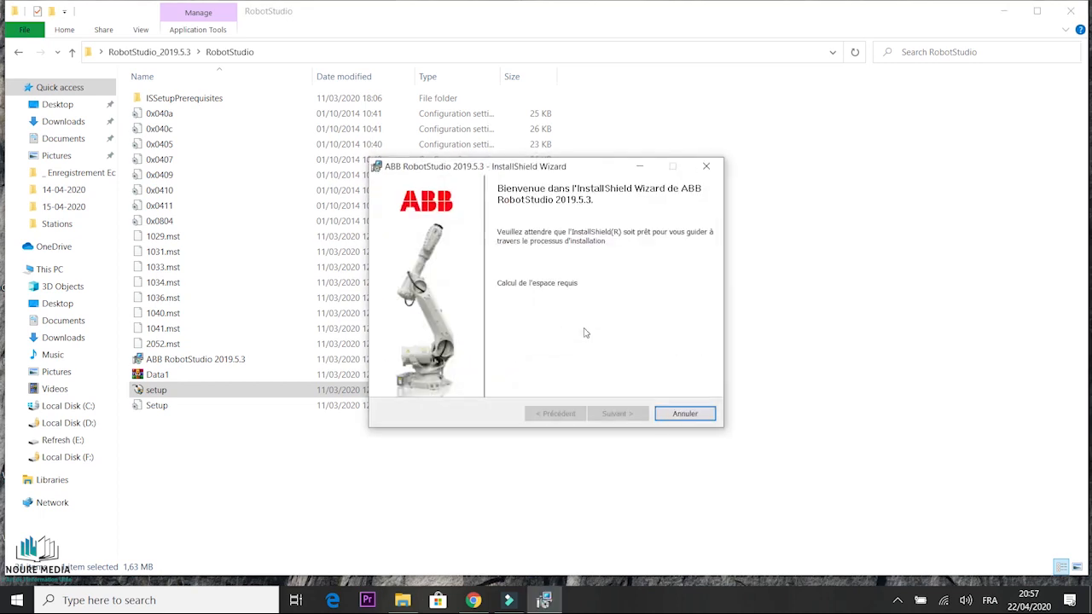
# Go past the installer's welcome page and accept the terms of the end-user licence agreement
pyautogui.click(616, 414)
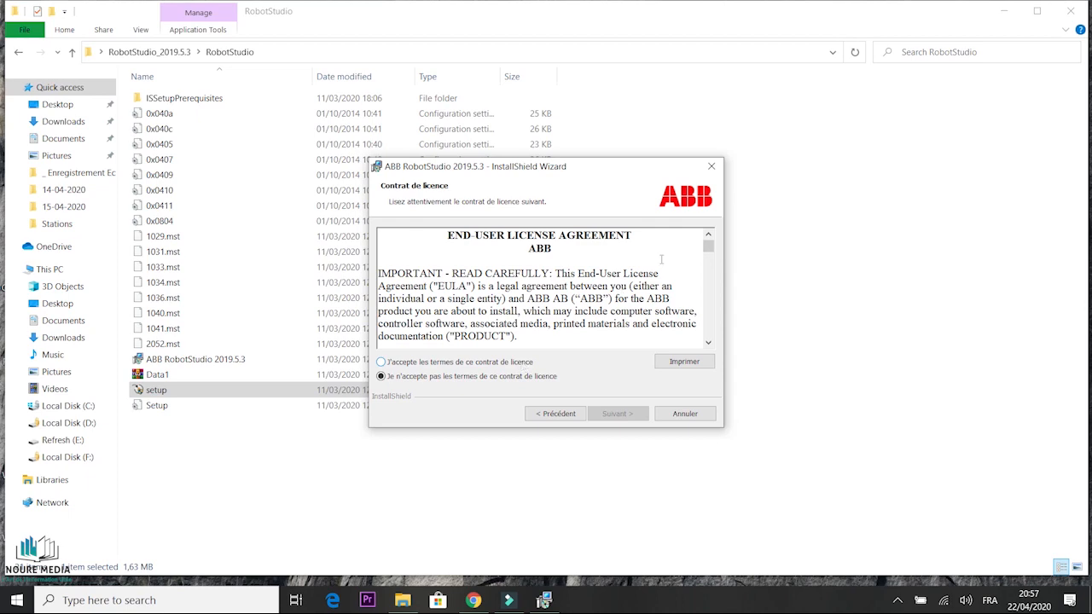
pyautogui.moveTo(708, 246); pyautogui.dragTo(706, 387)
pyautogui.click(516, 366)
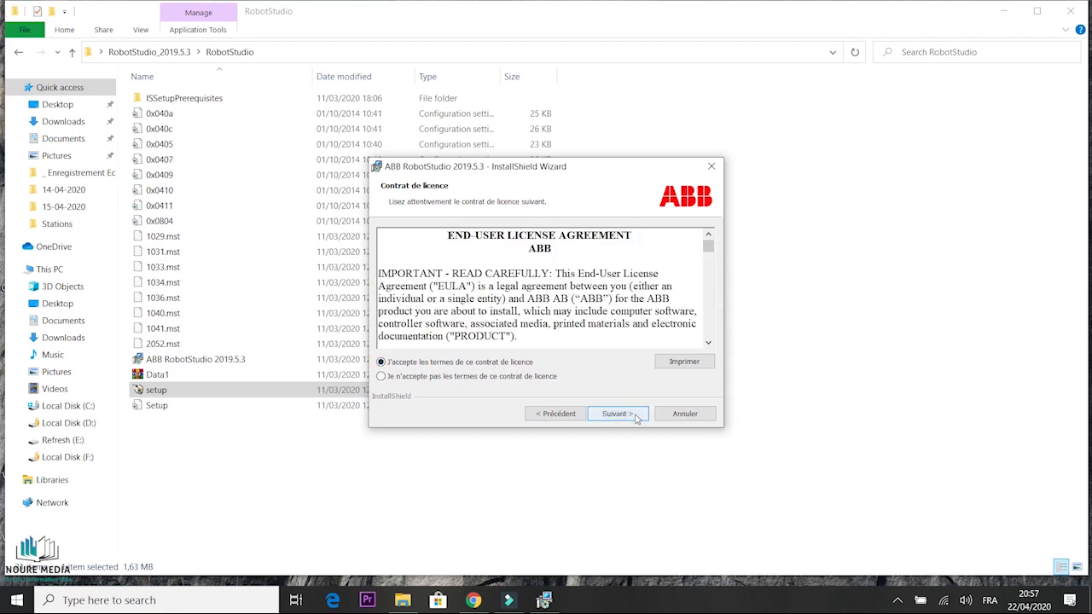
pyautogui.click(635, 415)
pyautogui.click(637, 416)
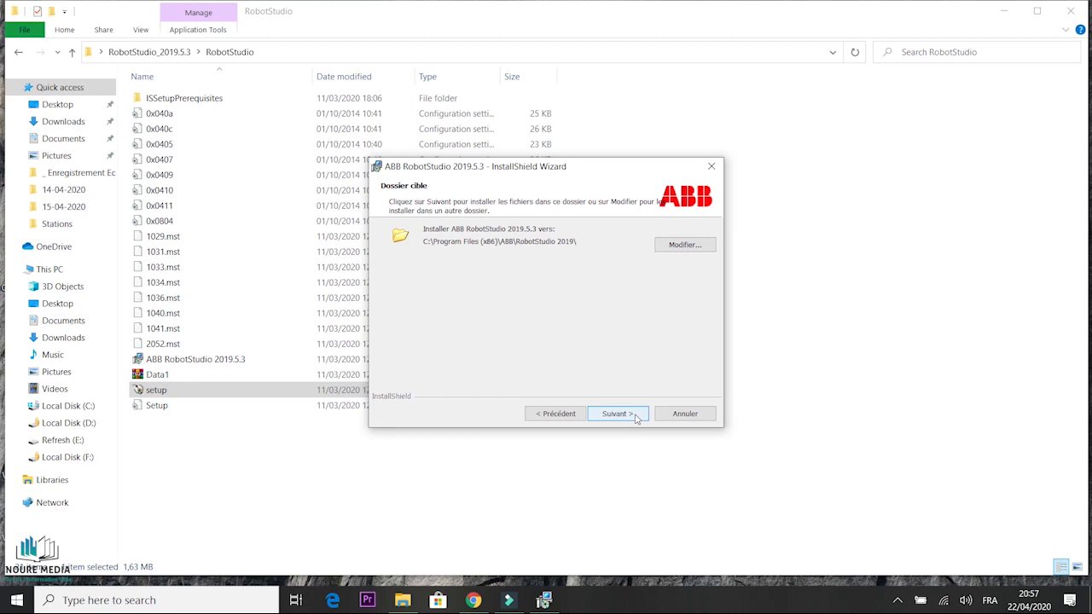
# Install RobotStudio 2019.5.3 in the default folder with the standard installation type, finish the wizard and return to the desktop
pyautogui.click(635, 417)
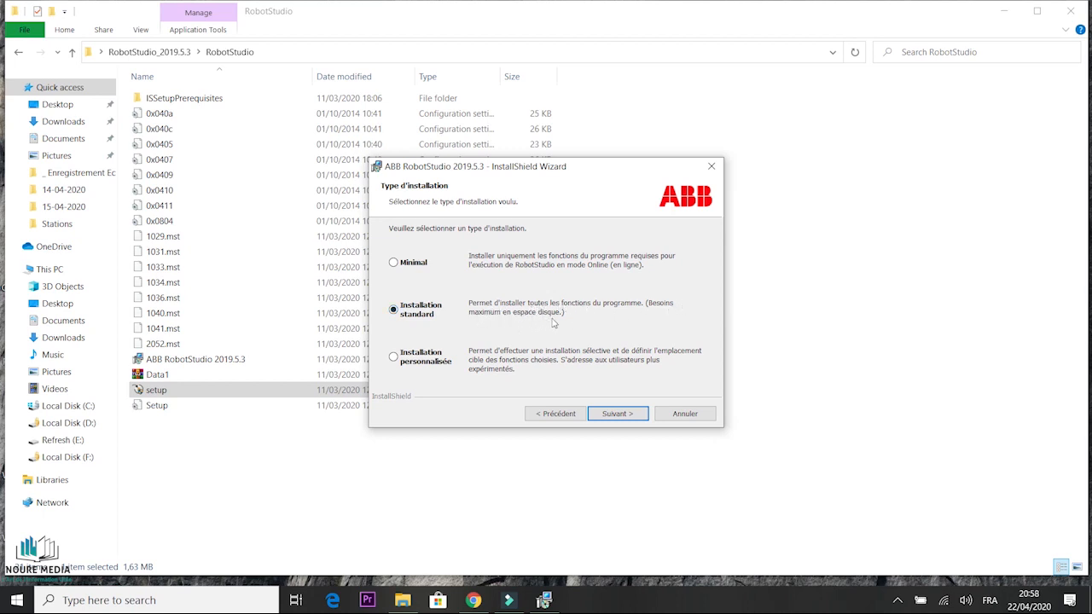
pyautogui.click(614, 413)
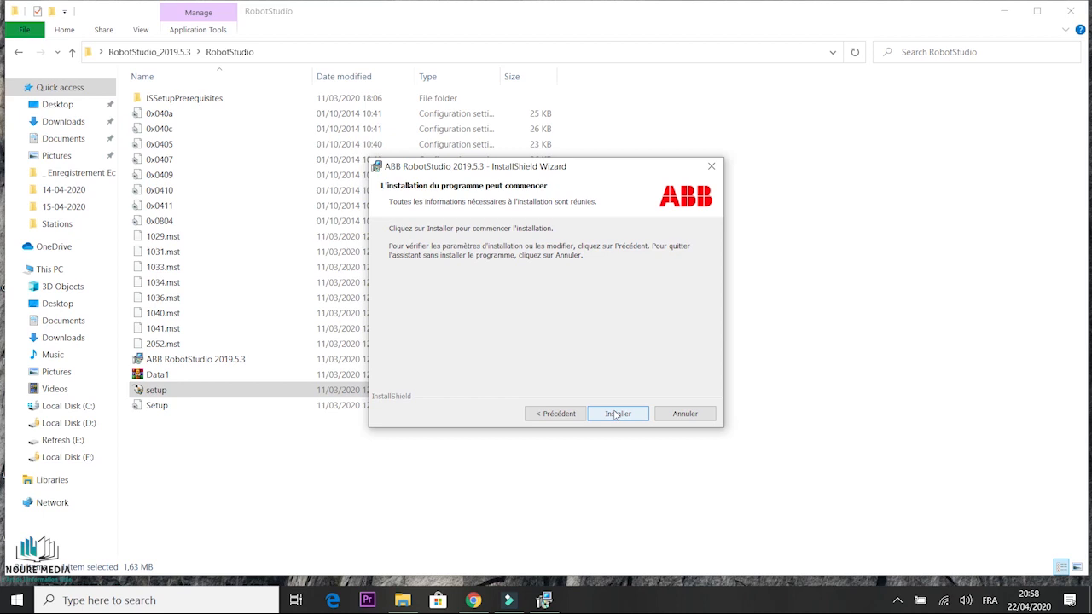
pyautogui.click(621, 415)
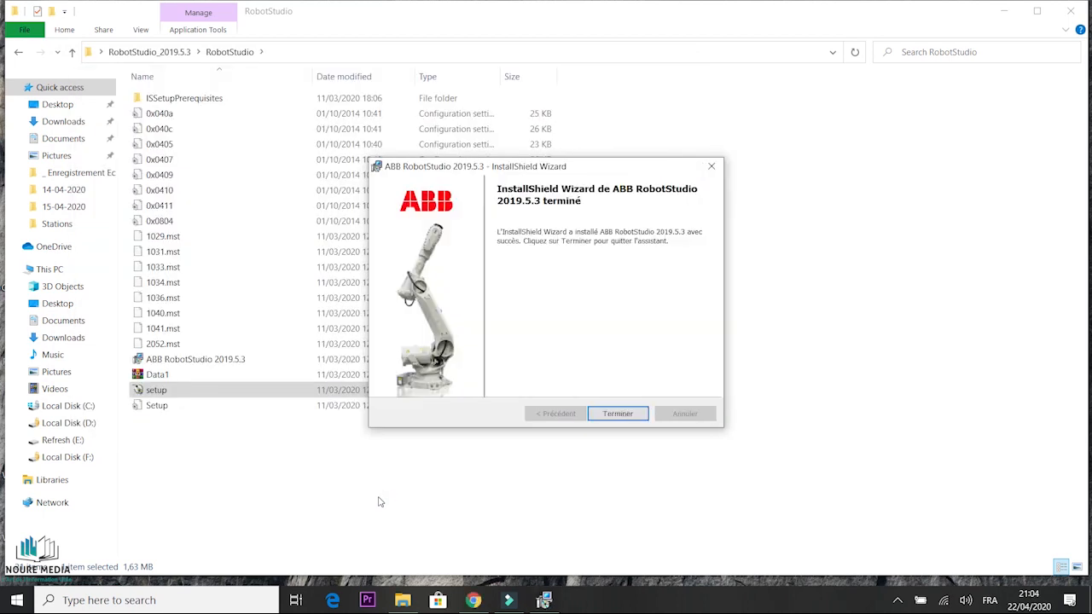
pyautogui.click(615, 414)
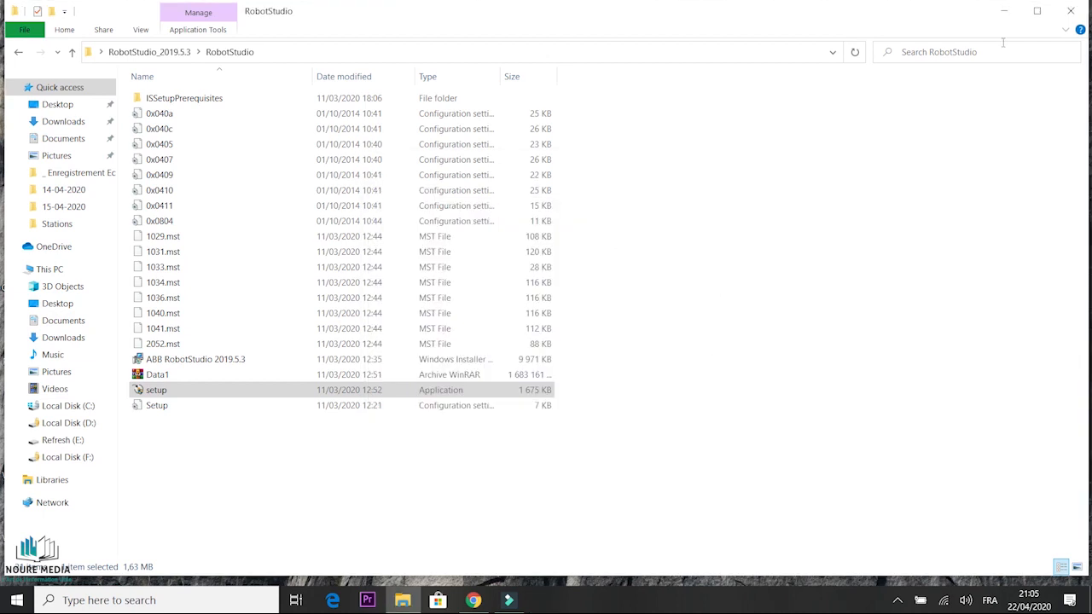
pyautogui.click(1006, 12)
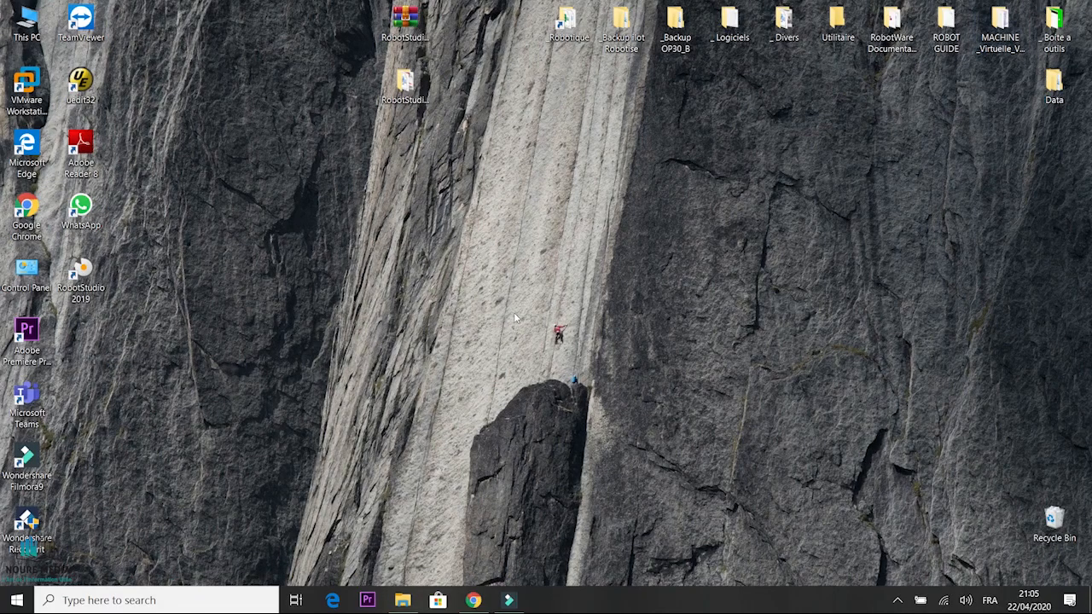
# Launch RobotStudio 2019 and open the licence settings in its options
pyautogui.click(86, 269)
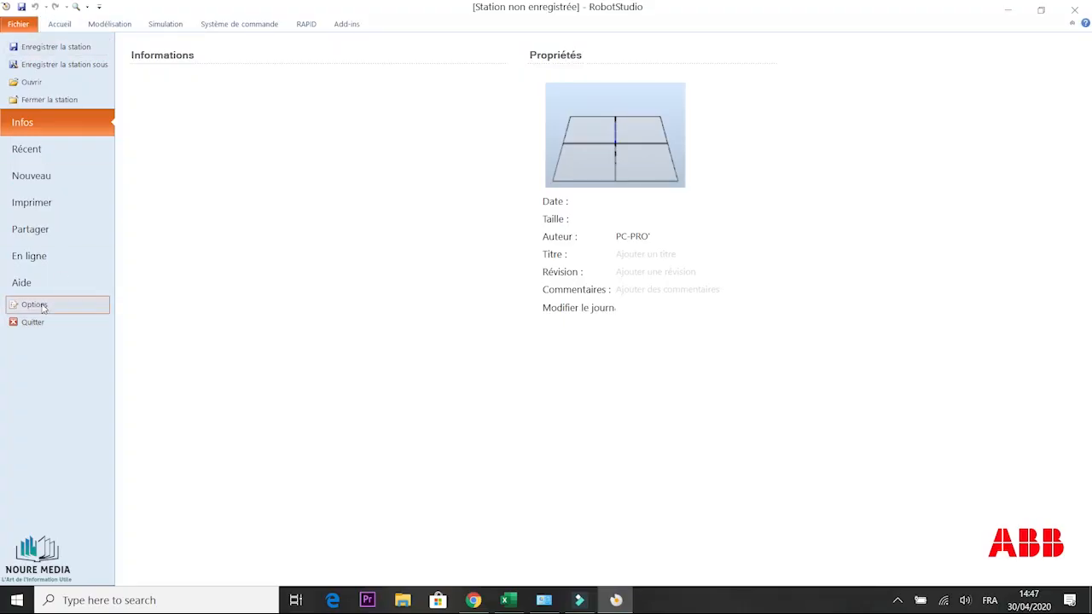
pyautogui.click(34, 305)
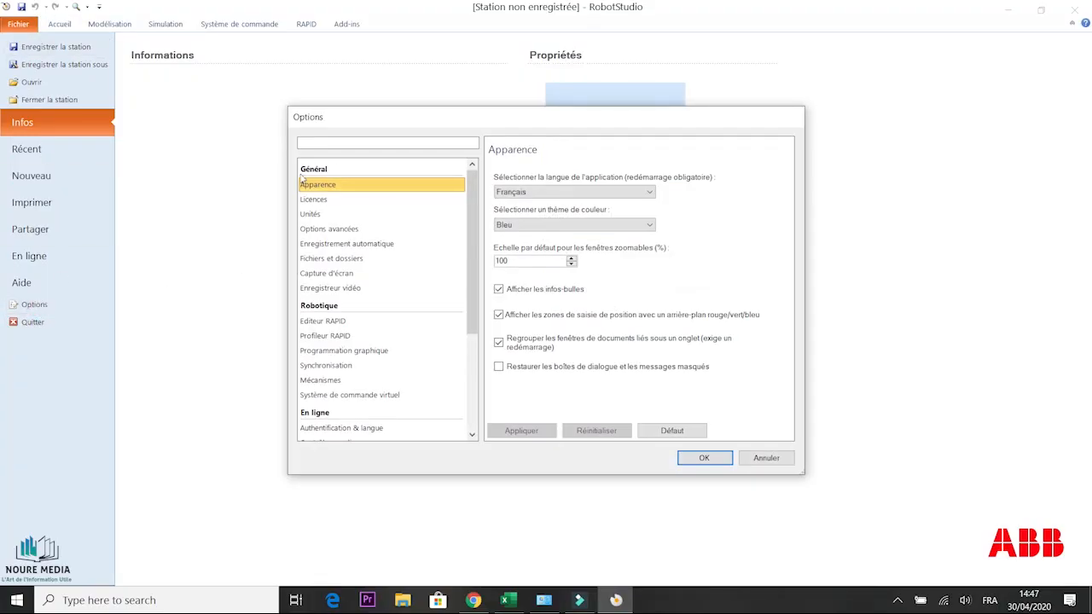
pyautogui.click(313, 198)
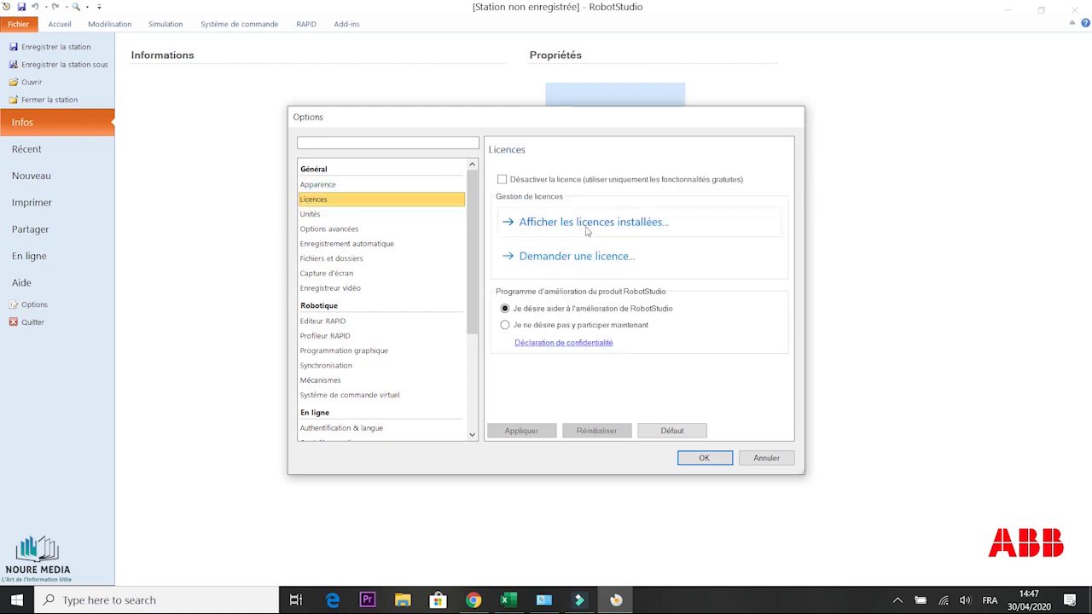
pyautogui.click(538, 312)
# Try to request a trial licence for RobotStudio through the activation wizard
pyautogui.click(556, 254)
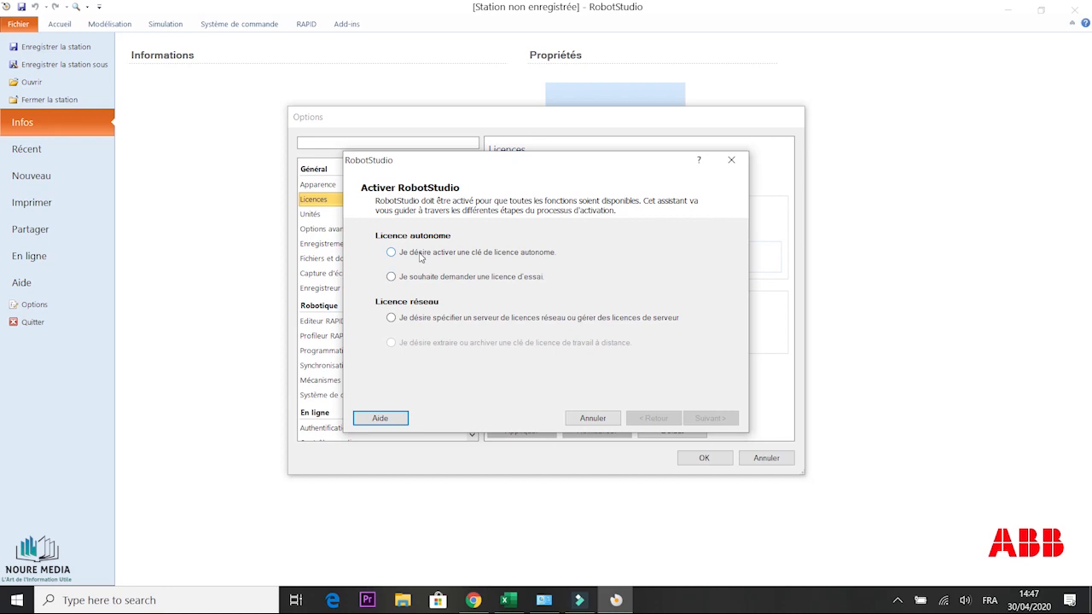
pyautogui.click(465, 280)
pyautogui.click(710, 418)
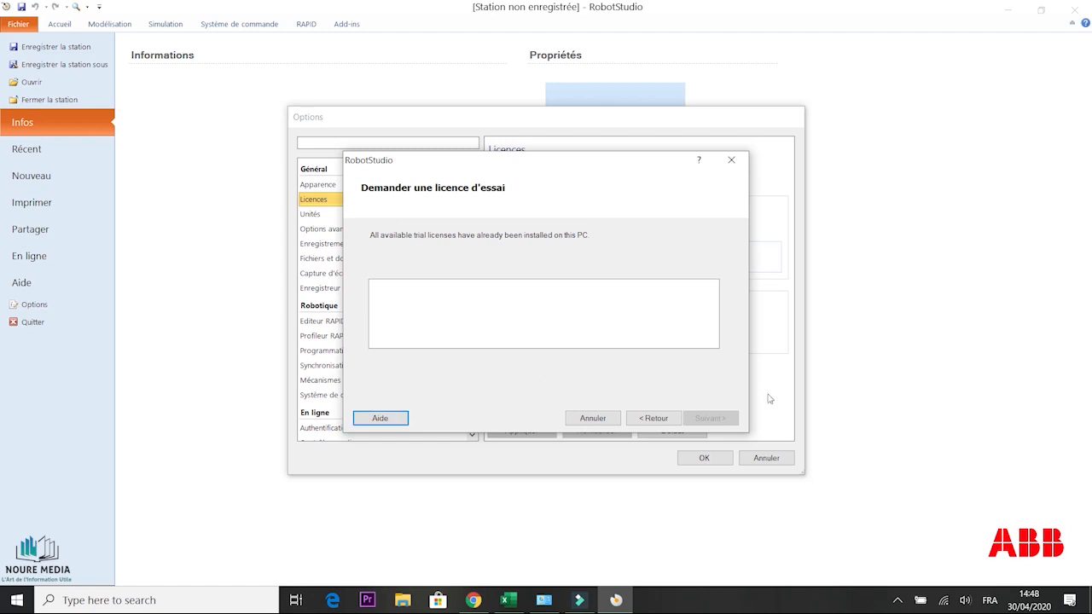
pyautogui.click(592, 418)
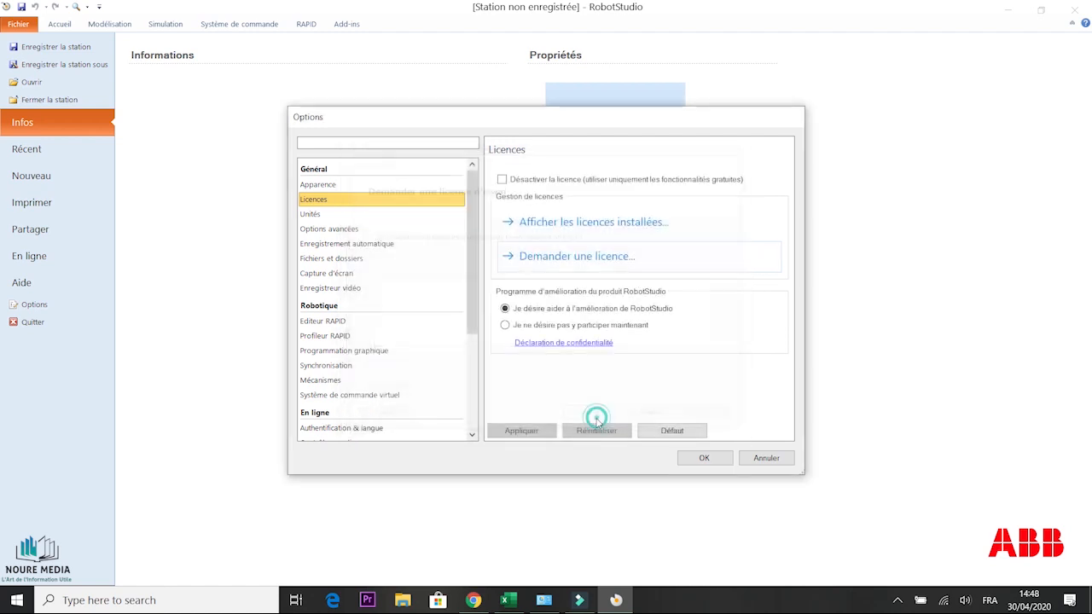
# Examine the installed licences with their types, expiry dates and validity, and close the options
pyautogui.click(566, 224)
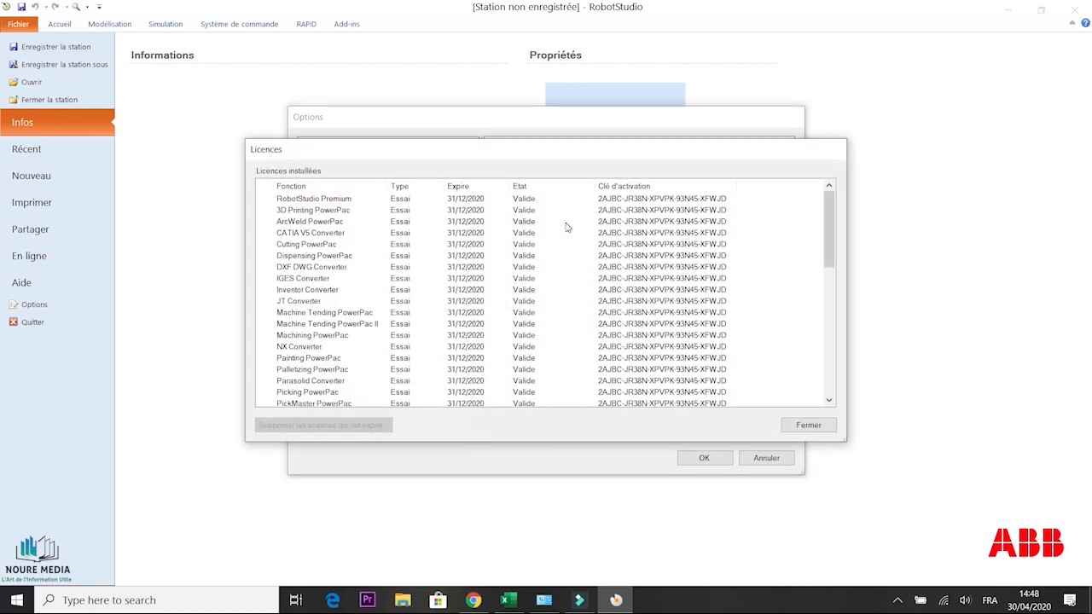
pyautogui.click(337, 203)
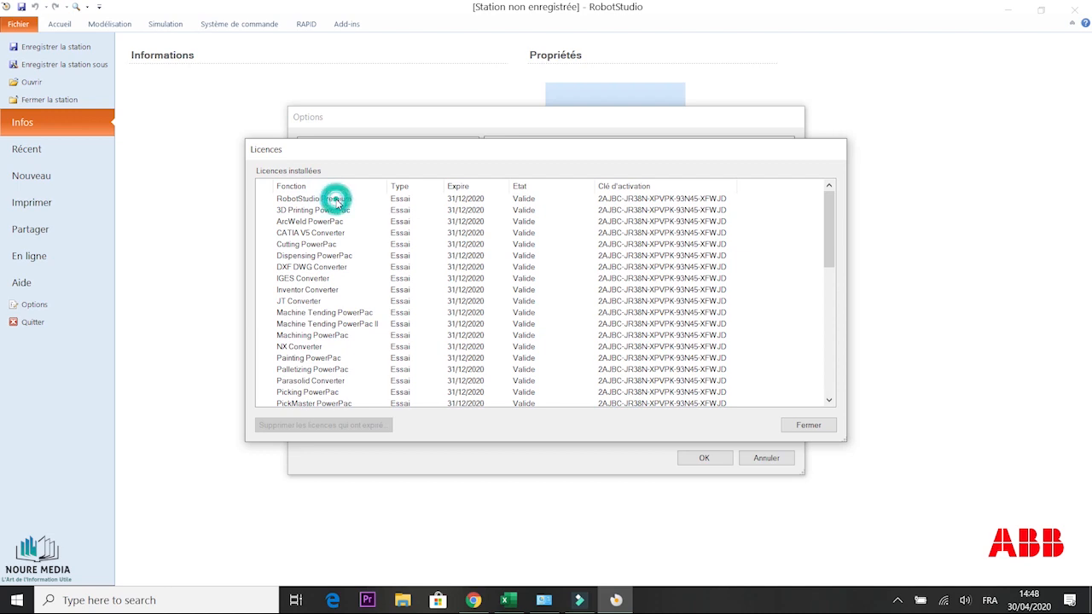
pyautogui.scroll(-2, 337, 203)
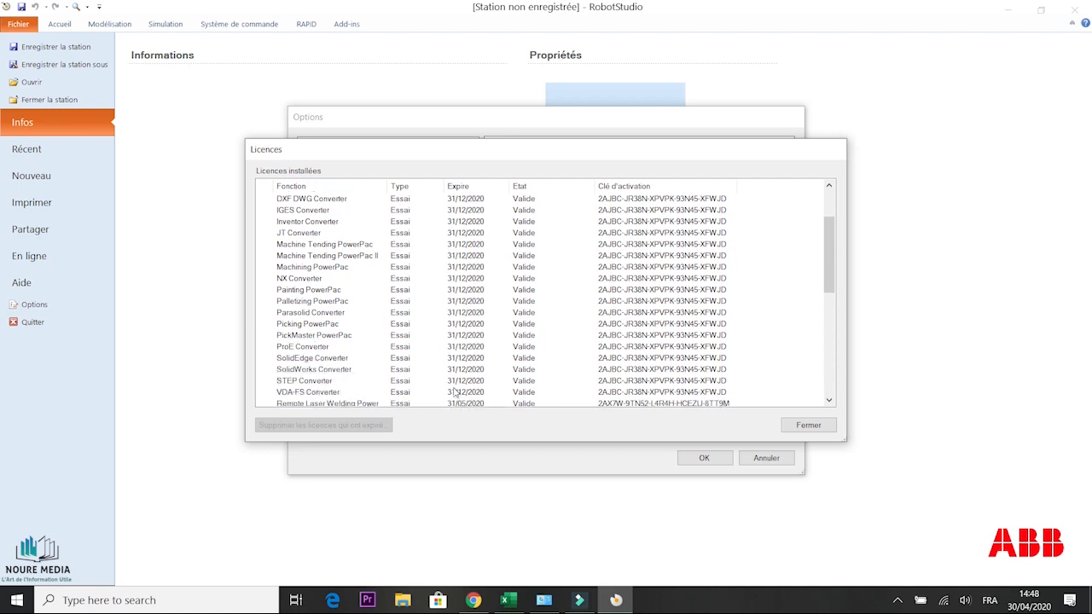
pyautogui.scroll(2, 456, 393)
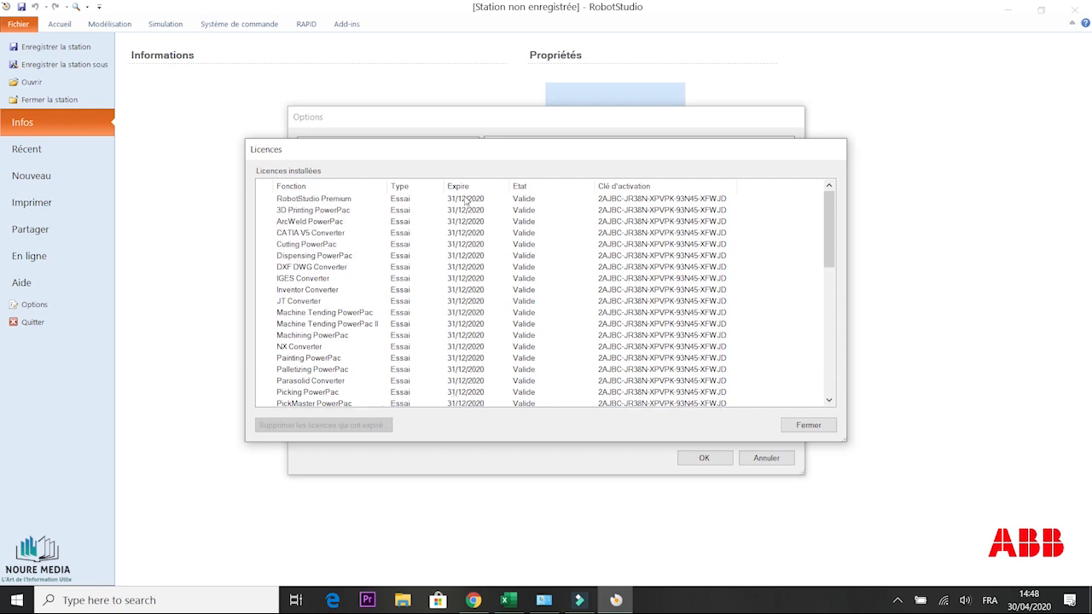
pyautogui.scroll(-2, 338, 203)
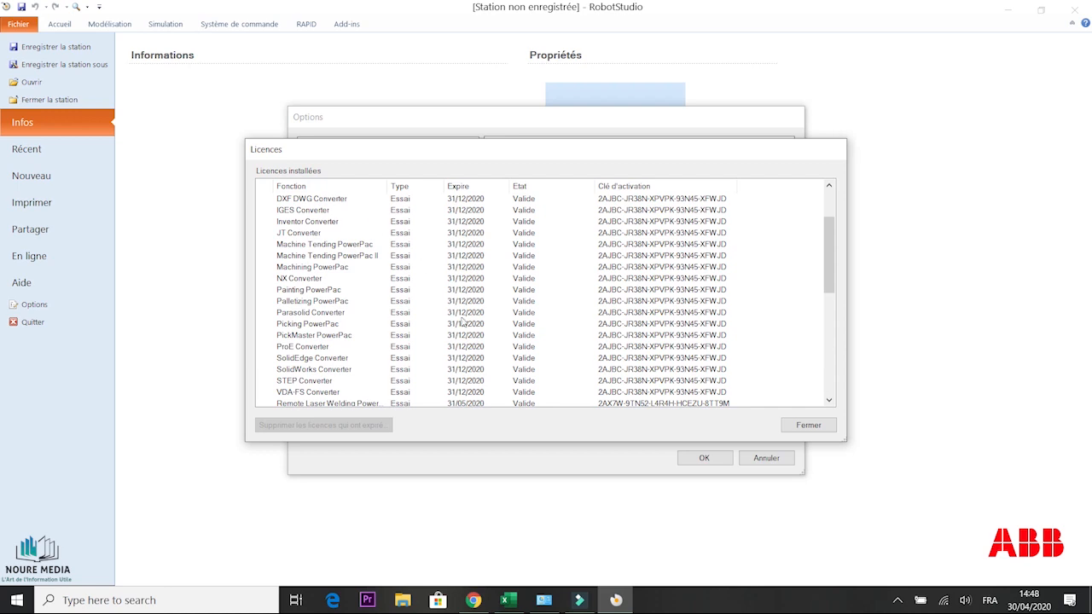
pyautogui.scroll(2, 454, 392)
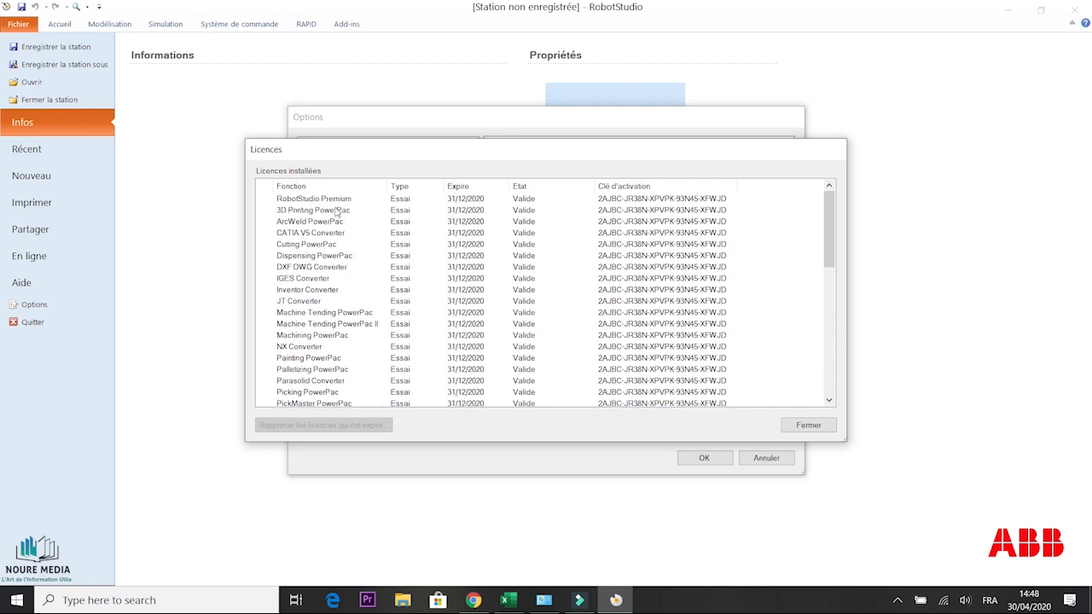
pyautogui.click(806, 424)
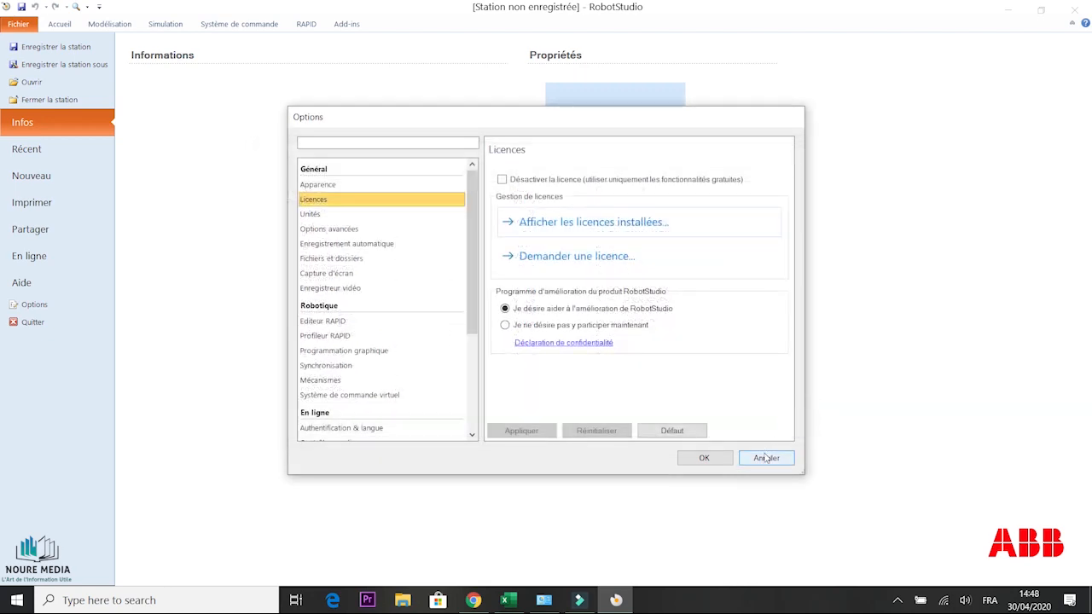
pyautogui.click(715, 461)
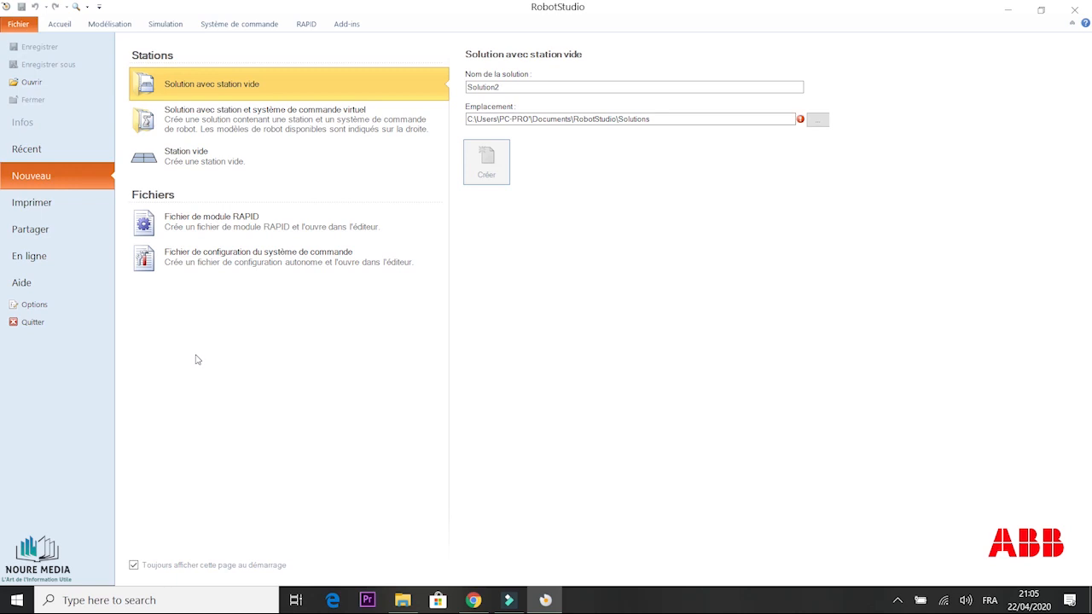
# Open the Demo Exhaust Pipe 2 station file from the Stations folder and agree to continue with the station from an earlier version
pyautogui.click(39, 85)
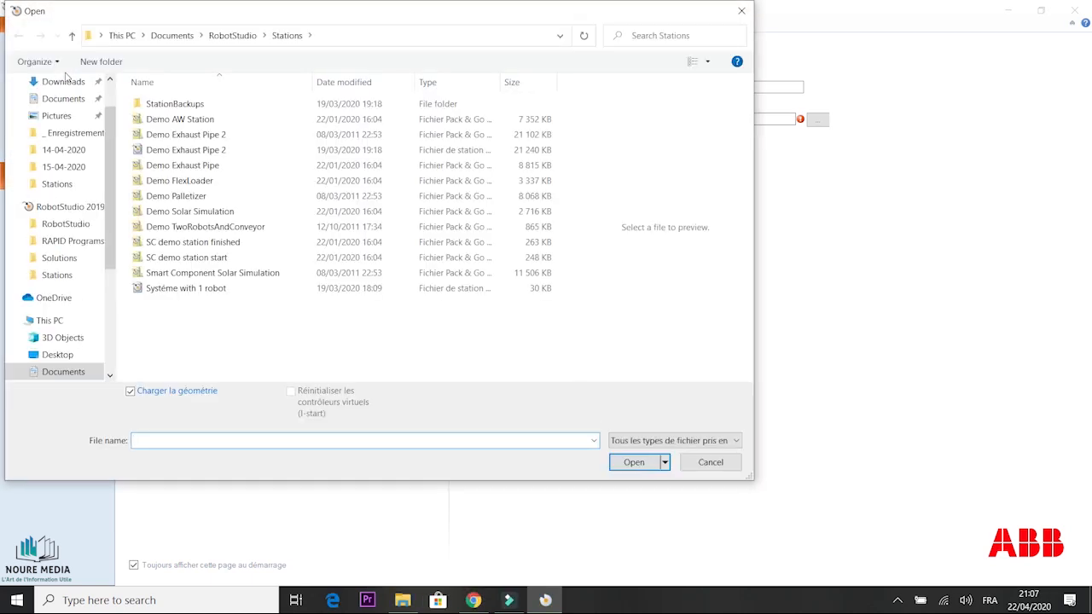
pyautogui.doubleClick(173, 149)
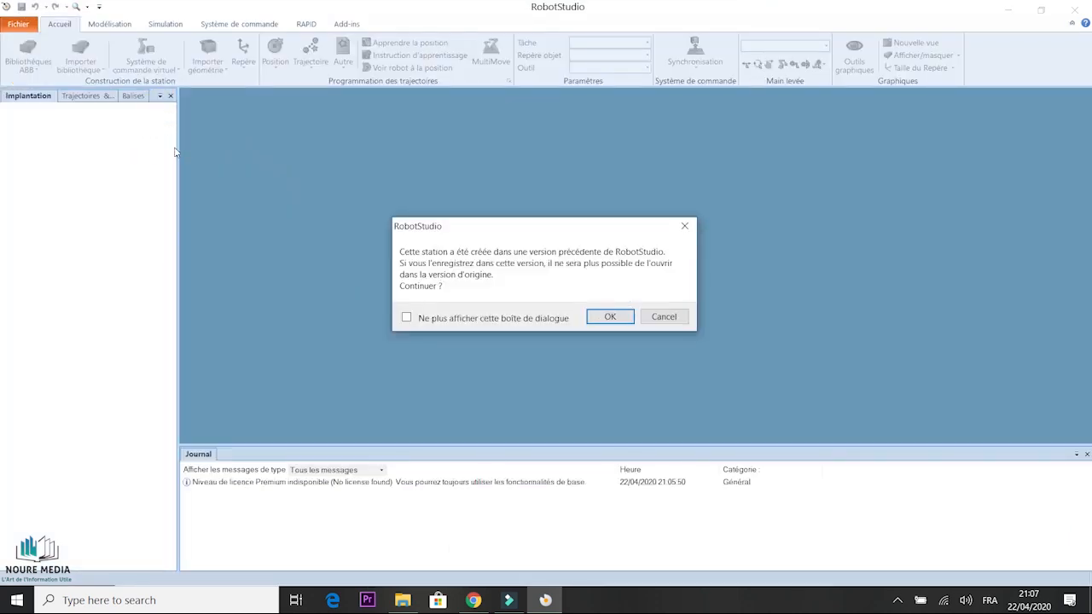
pyautogui.click(607, 314)
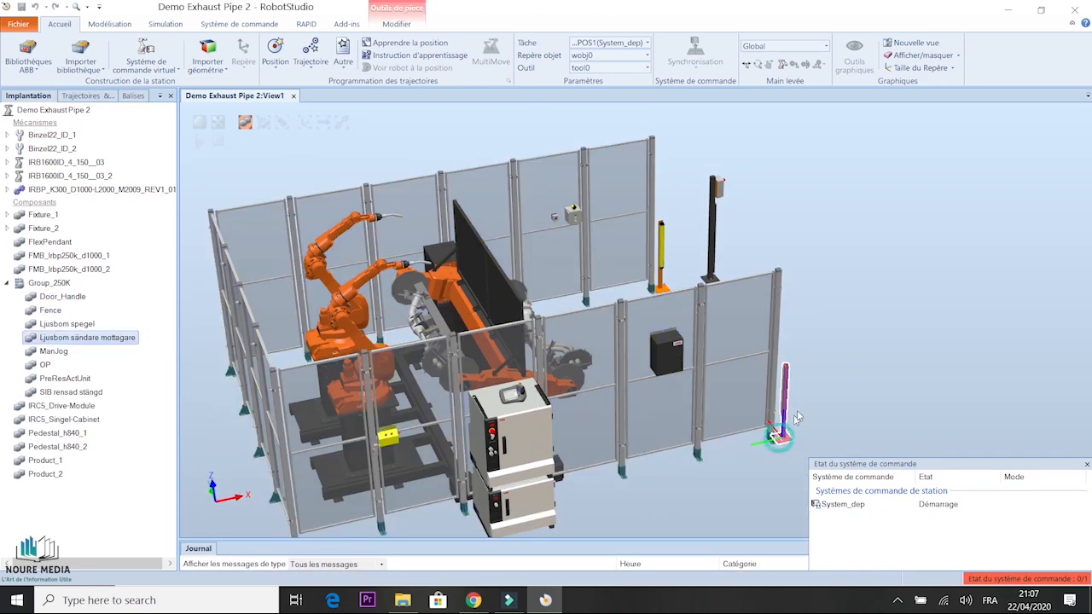
# Try to open the FlexPendant choices for the station's controller
pyautogui.click(110, 24)
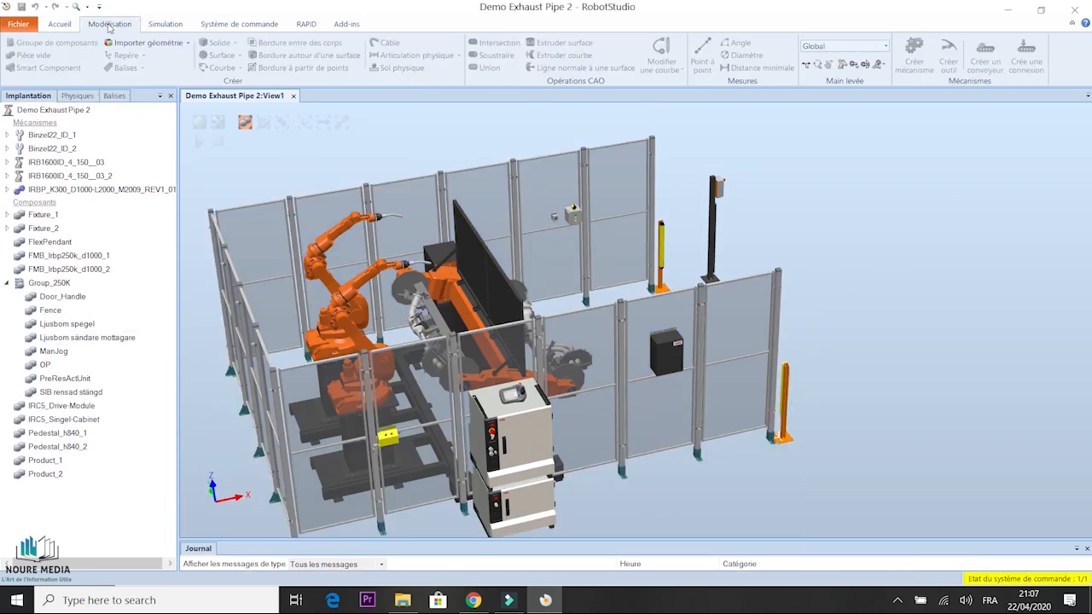
pyautogui.click(164, 24)
pyautogui.click(239, 24)
pyautogui.click(371, 44)
pyautogui.click(372, 46)
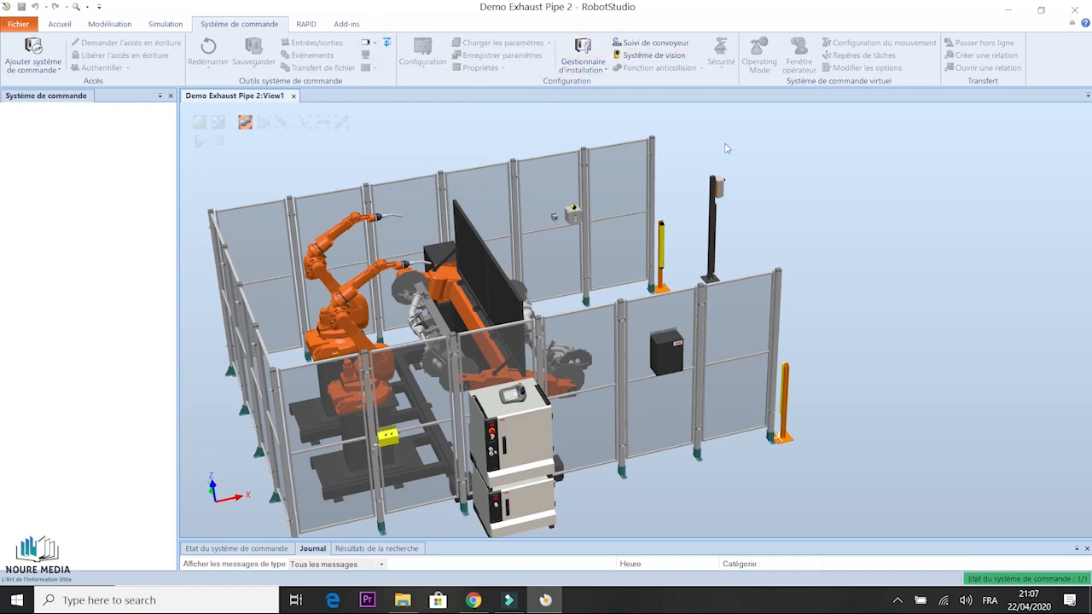
# Launch the virtual IRC5 FlexPendant for the station's System_dep controller
pyautogui.click(109, 24)
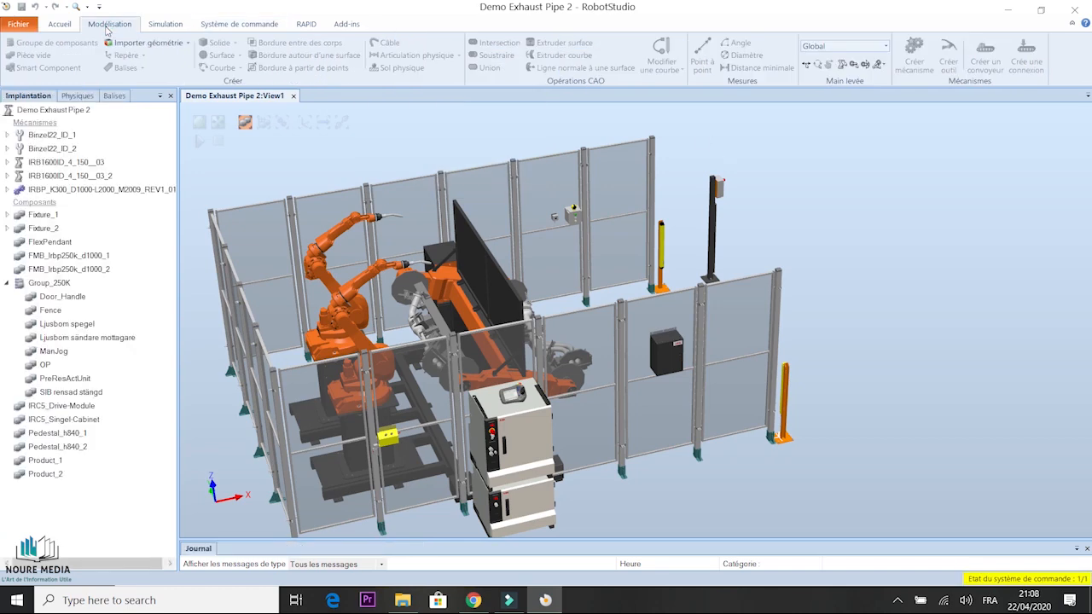
pyautogui.click(164, 24)
pyautogui.click(218, 28)
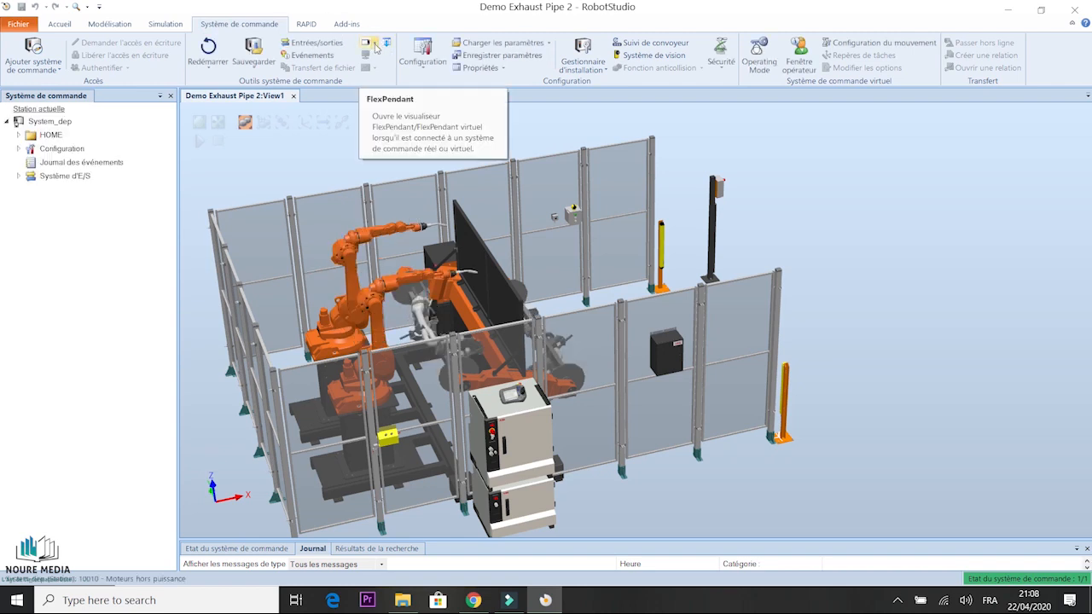
pyautogui.click(374, 44)
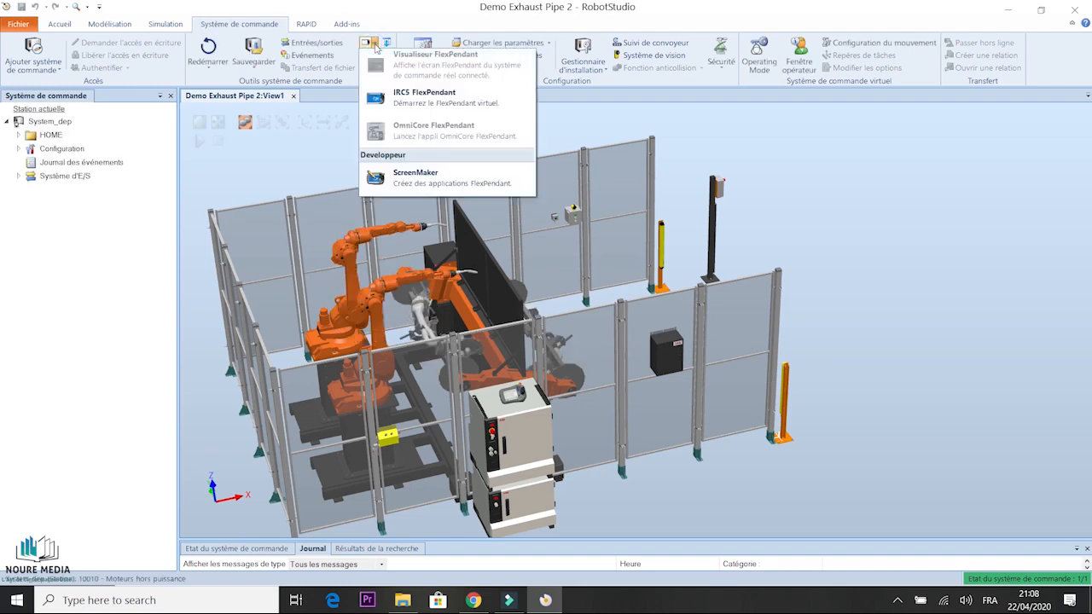
pyautogui.click(404, 100)
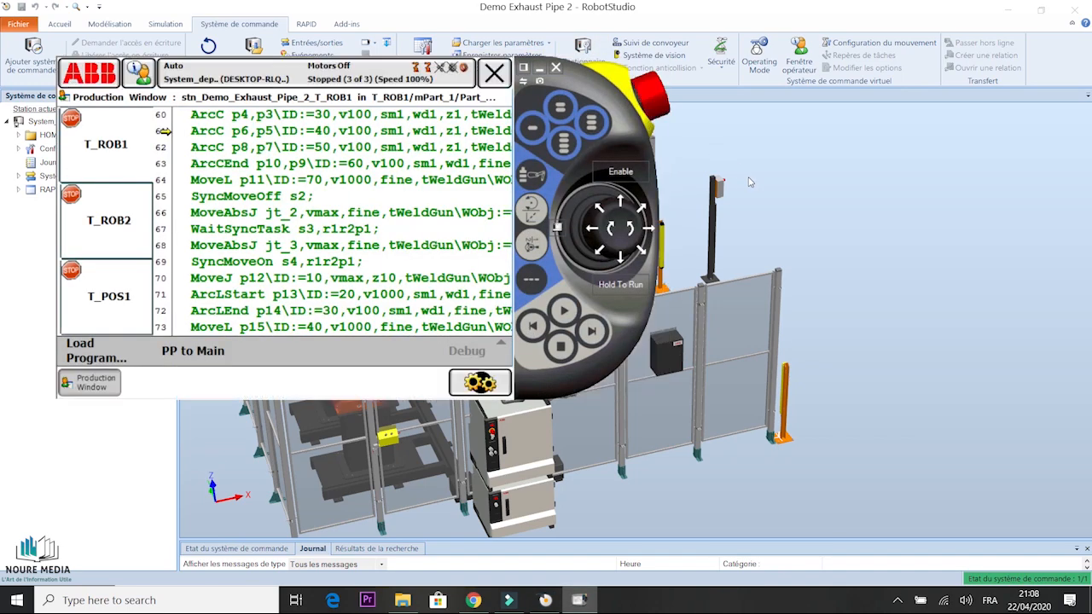
# Examine the virtual FlexPendant's main menu and the controller's event log
pyautogui.click(91, 76)
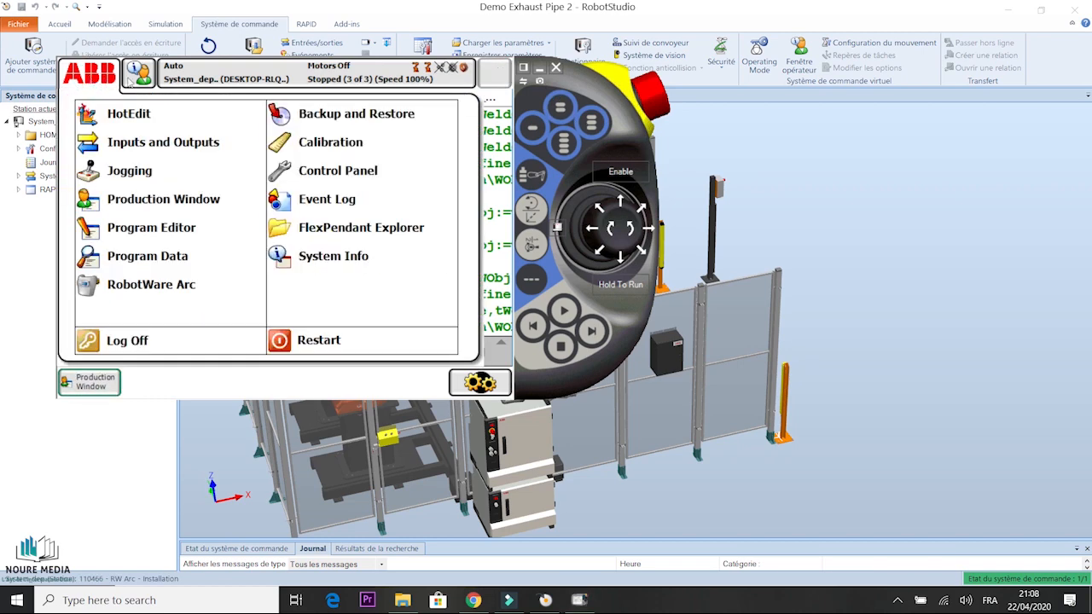
pyautogui.click(250, 79)
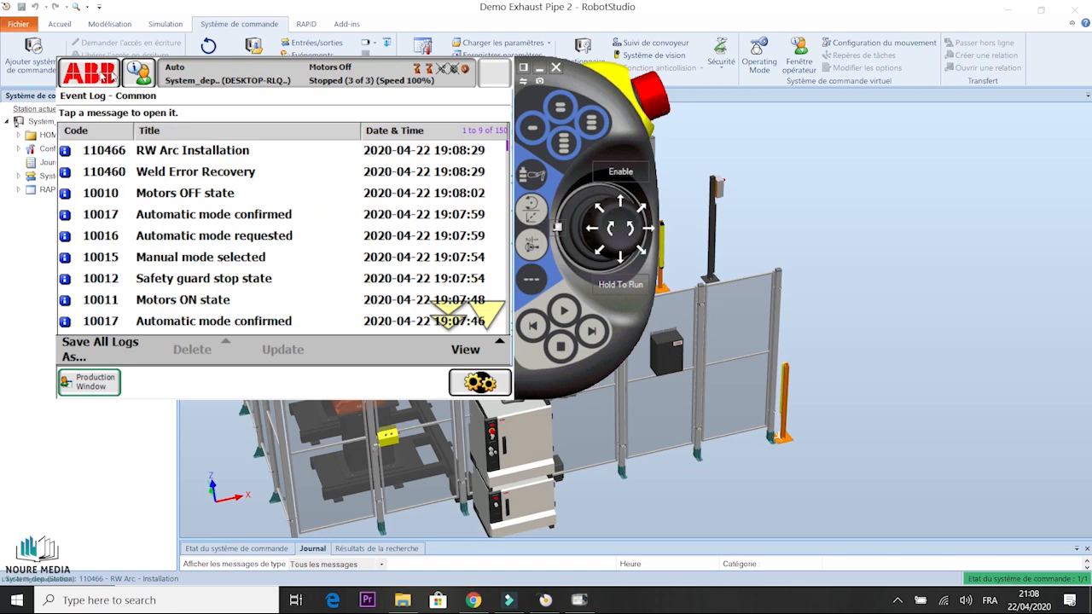
pyautogui.click(95, 75)
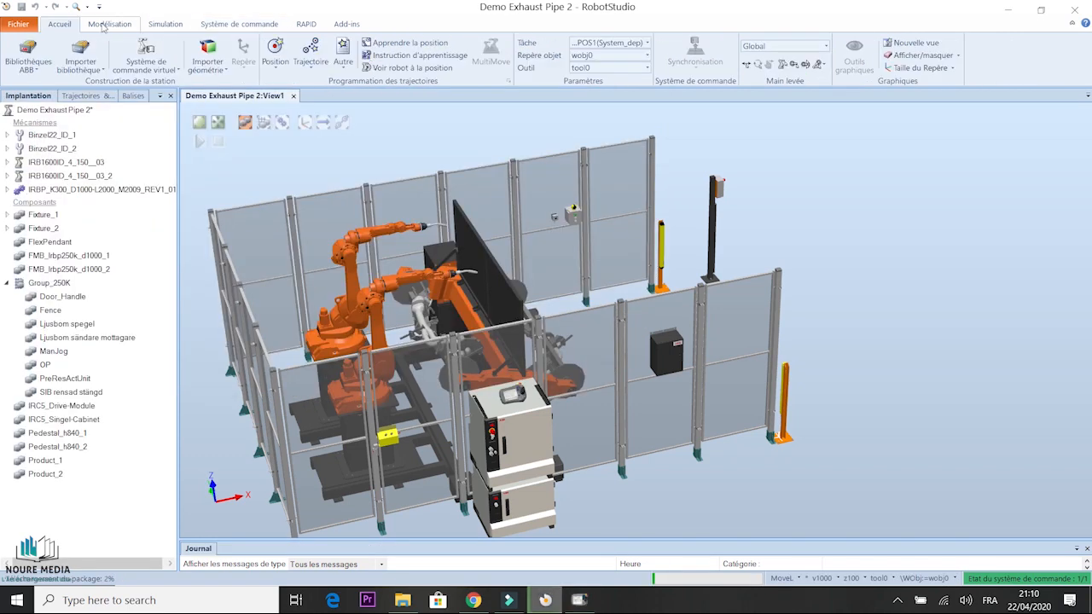
# Start playing the simulation of the Demo Exhaust Pipe 2 station
pyautogui.click(107, 24)
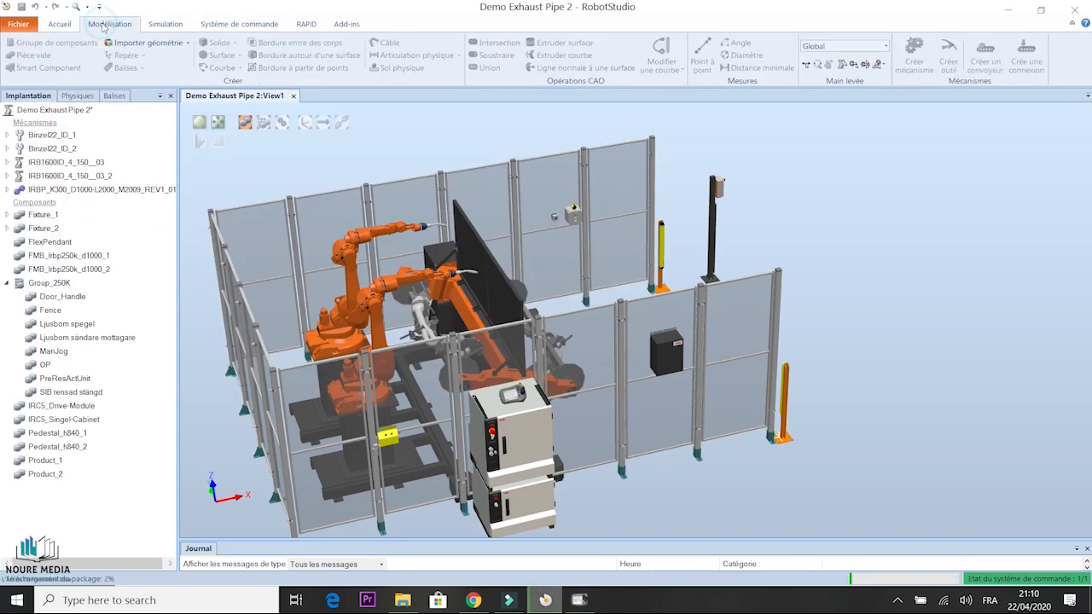
pyautogui.click(162, 24)
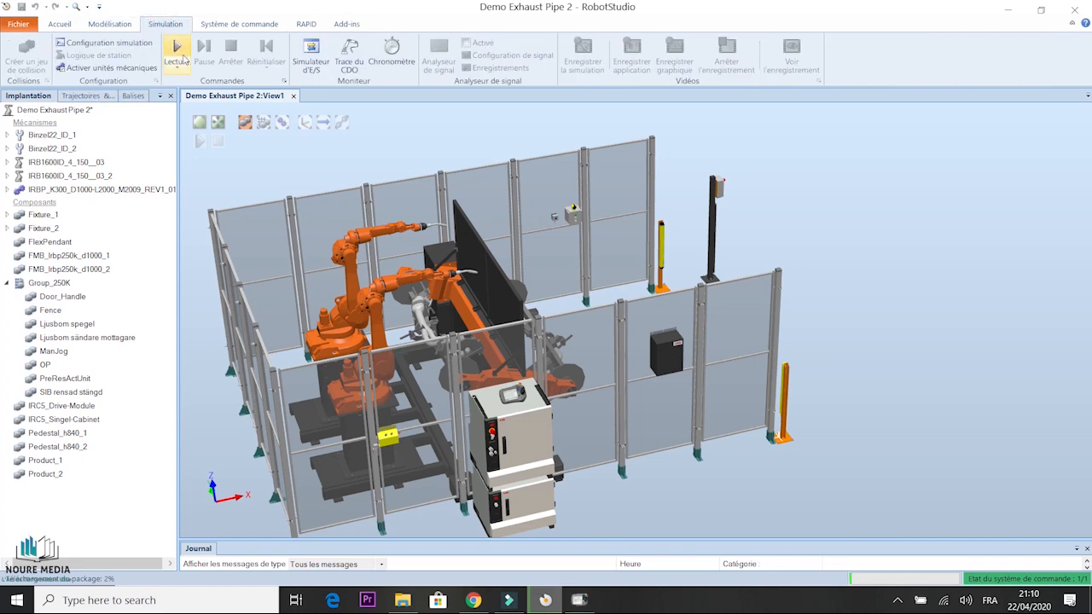
pyautogui.click(179, 46)
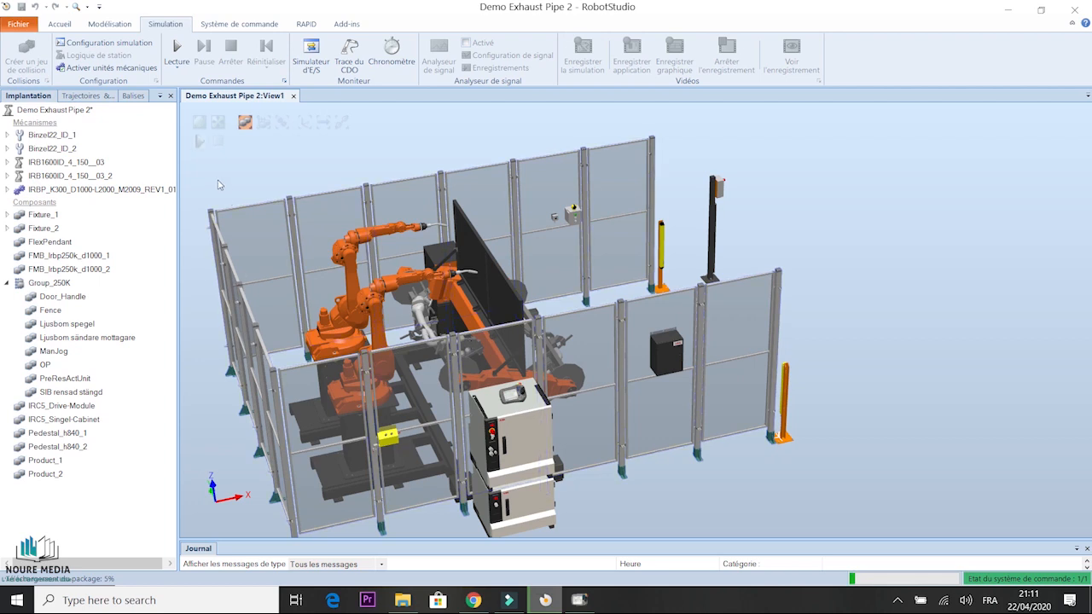
pyautogui.click(175, 47)
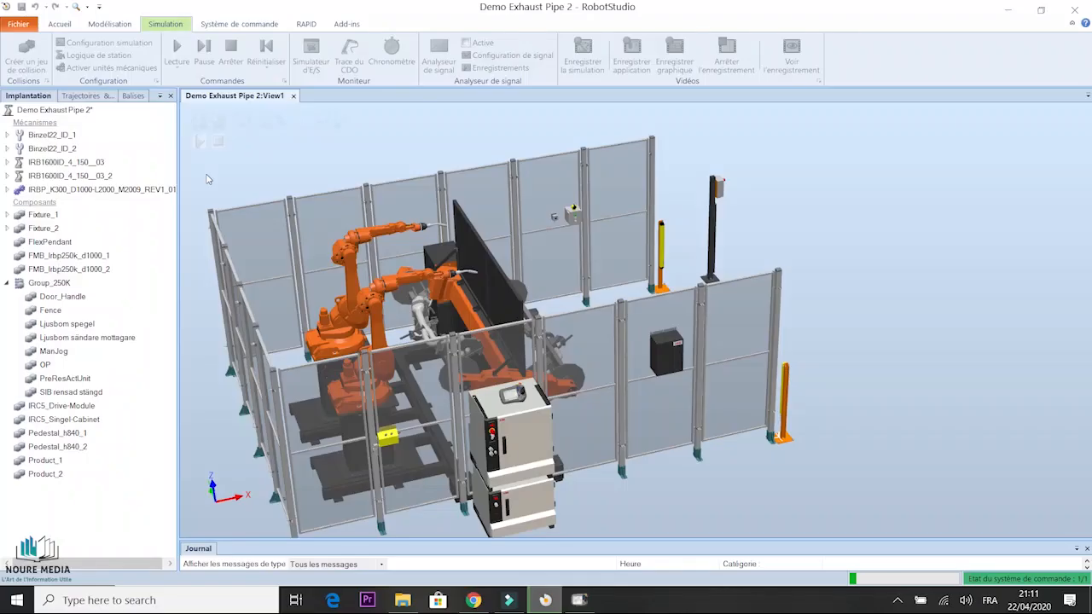